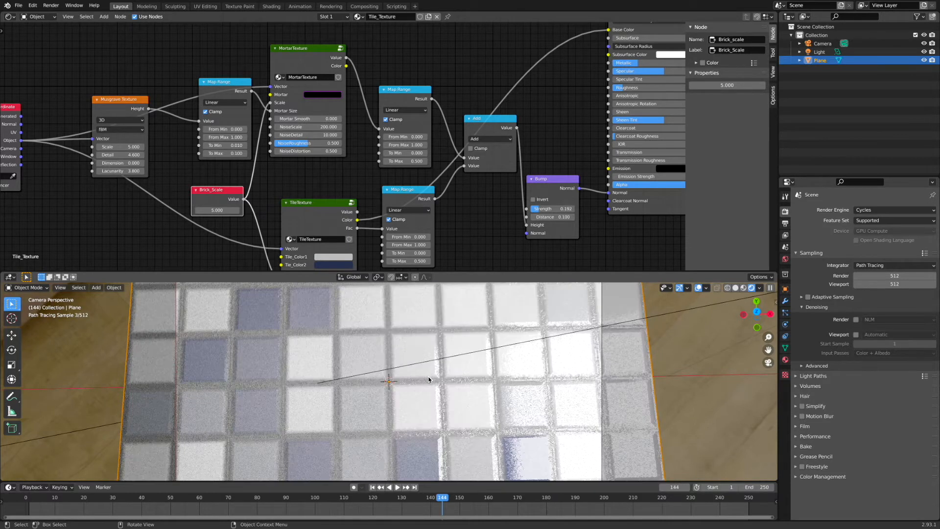
Inspect the tile material's node tree in the shader editor alongside the rendered viewport.
middle_click_drag(429, 365, 447, 370)
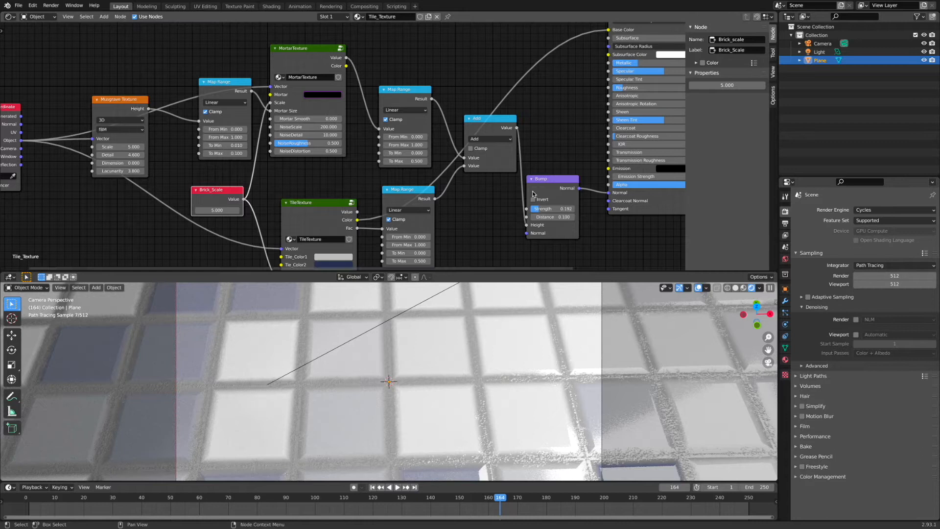
middle_click_drag(480, 199, 494, 192)
key("n")
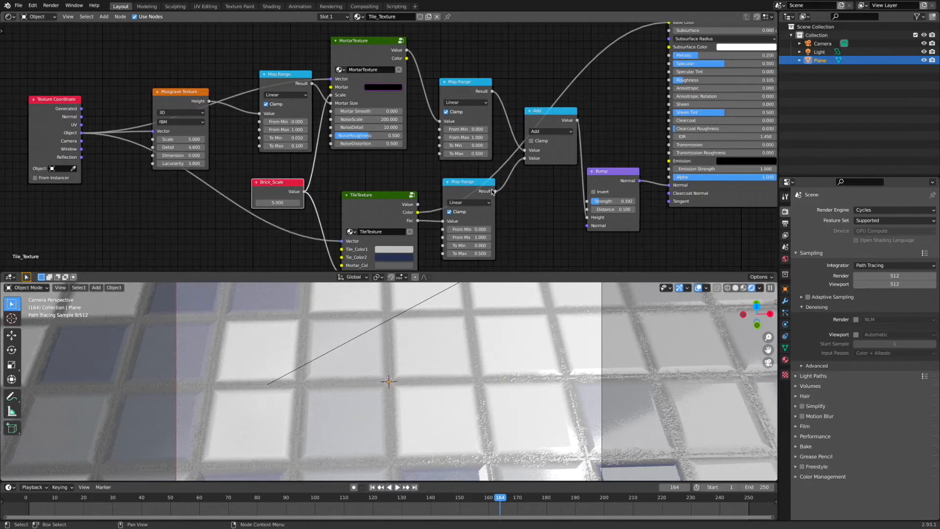
middle_click_drag(396, 171, 342, 171)
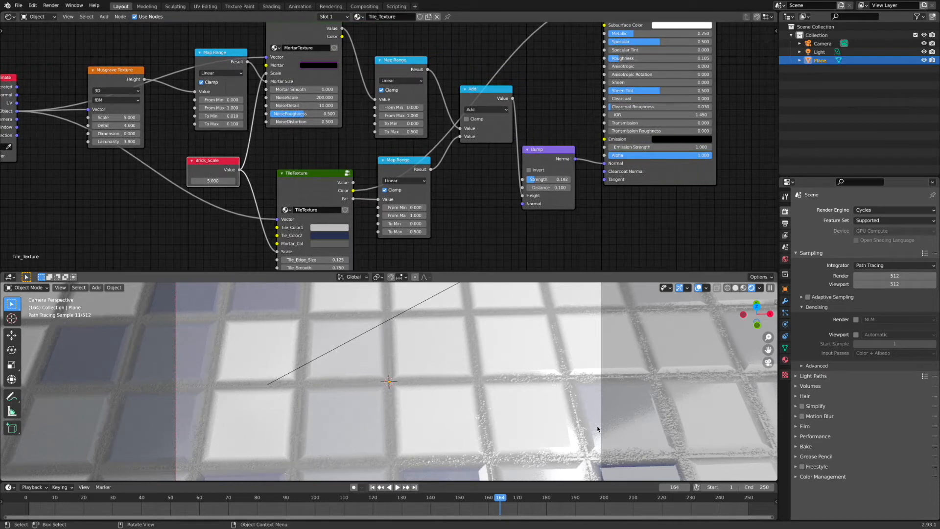
middle_click_drag(363, 110, 364, 133)
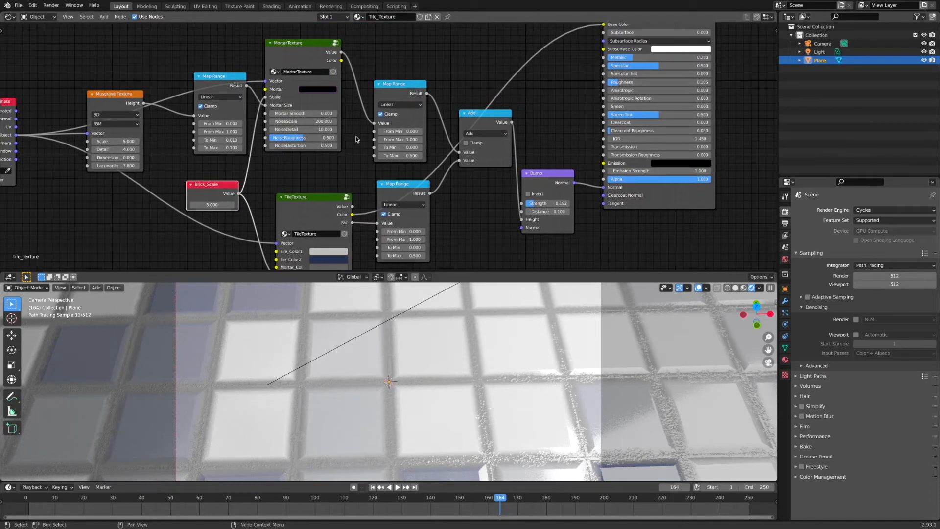
middle_click_drag(542, 28, 513, 79)
mouse_move(605, 37)
left_mouse_down()
mouse_move(629, 32)
mouse_move(621, 36)
left_mouse_up()
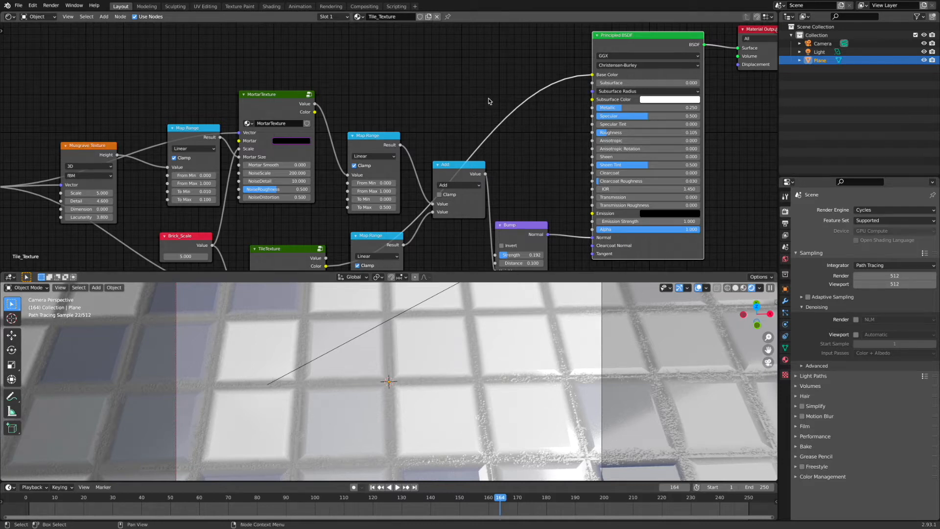
middle_click_drag(493, 127, 497, 98)
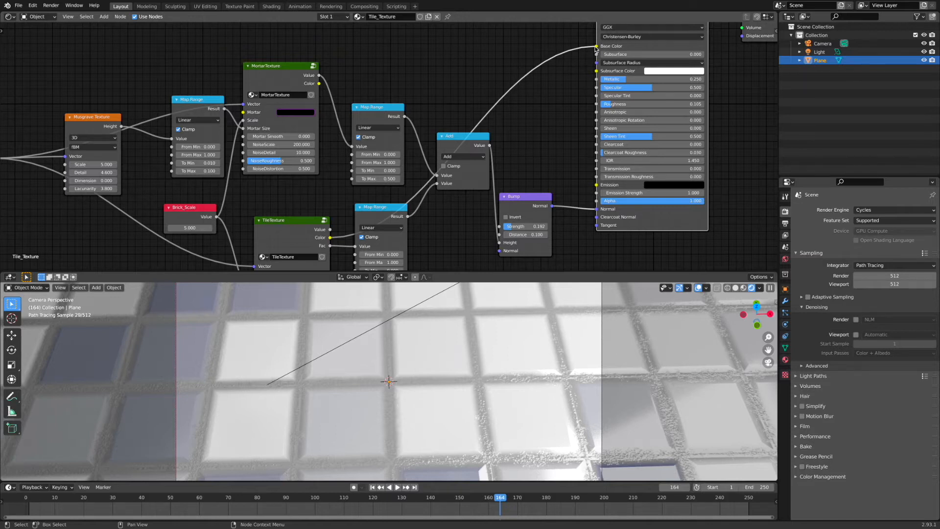
Move the MortarTexture and TileTexture group nodes upward to tidy the node layout.
left_click_drag(267, 69, 277, 52)
left_click(291, 218)
left_click_drag(291, 217, 287, 192)
left_click_drag(291, 53, 285, 53)
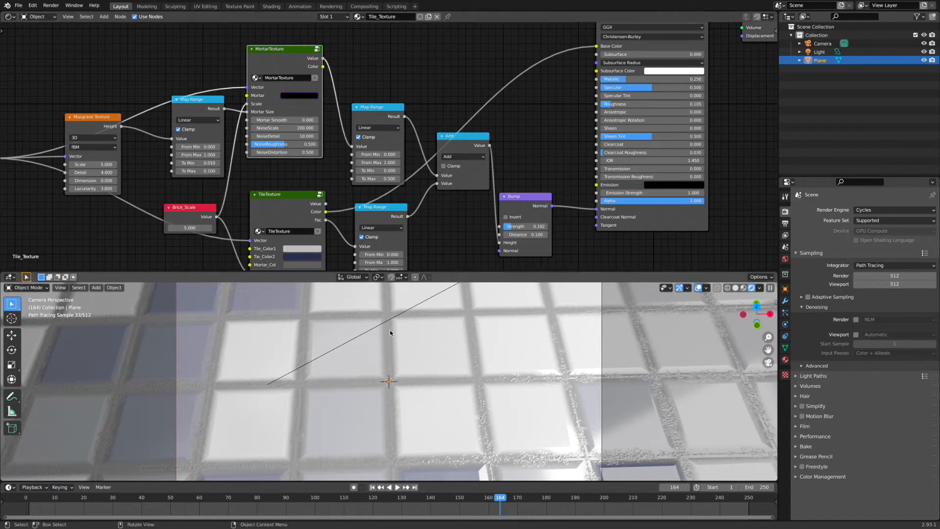
Open the TileTexture group to inspect its internal nodes, then return to the main material tree.
left_click(276, 204)
key("Tab")
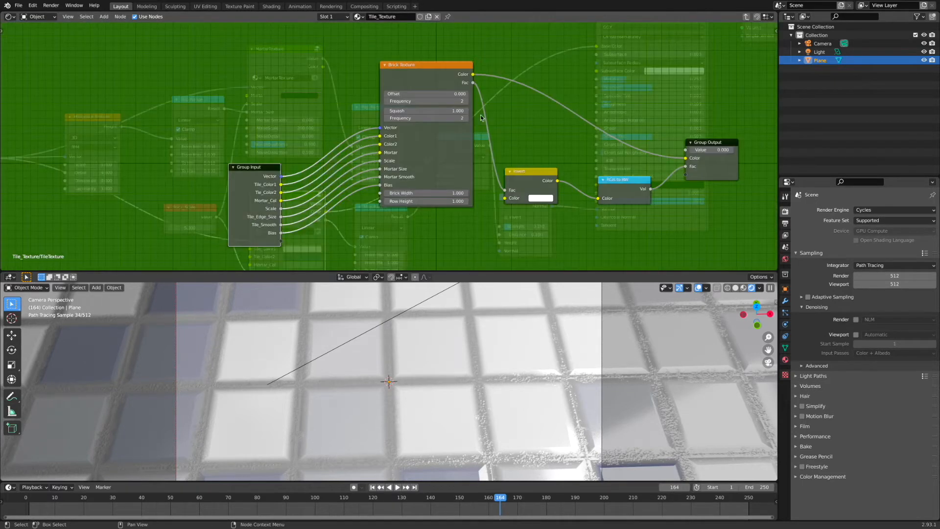
key("Tab")
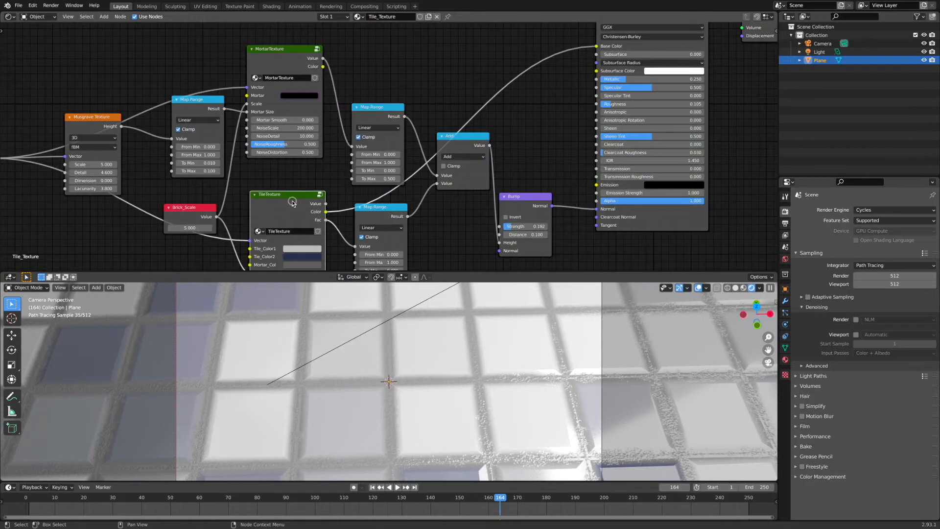
left_click_drag(289, 197, 287, 198)
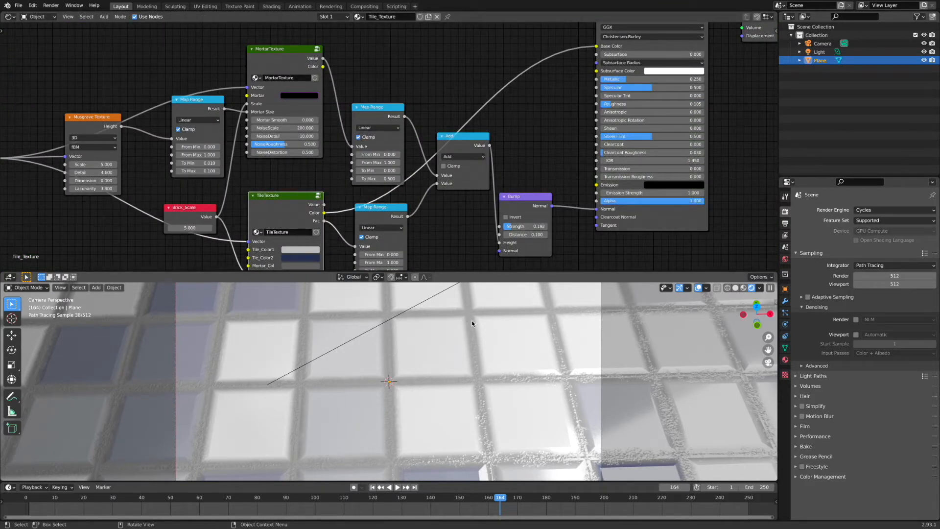
left_click_drag(275, 200, 277, 196)
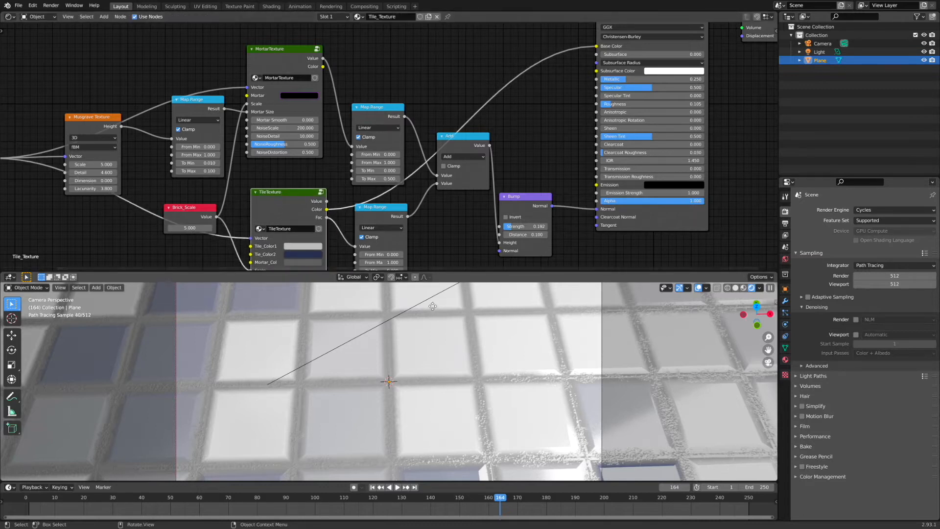
left_click_drag(267, 49, 268, 51)
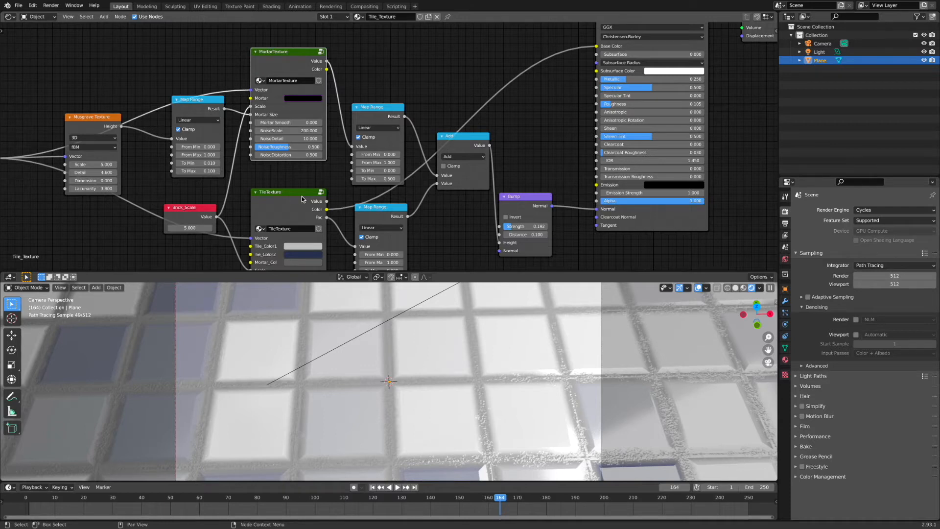
Preview the MortarTexture Color and then Value outputs by linking each to the Principled BSDF Base Color.
left_click_drag(272, 49, 274, 44)
mouse_move(597, 47)
left_mouse_down()
mouse_move(470, 43)
mouse_move(326, 68)
mouse_move(597, 46)
left_mouse_up()
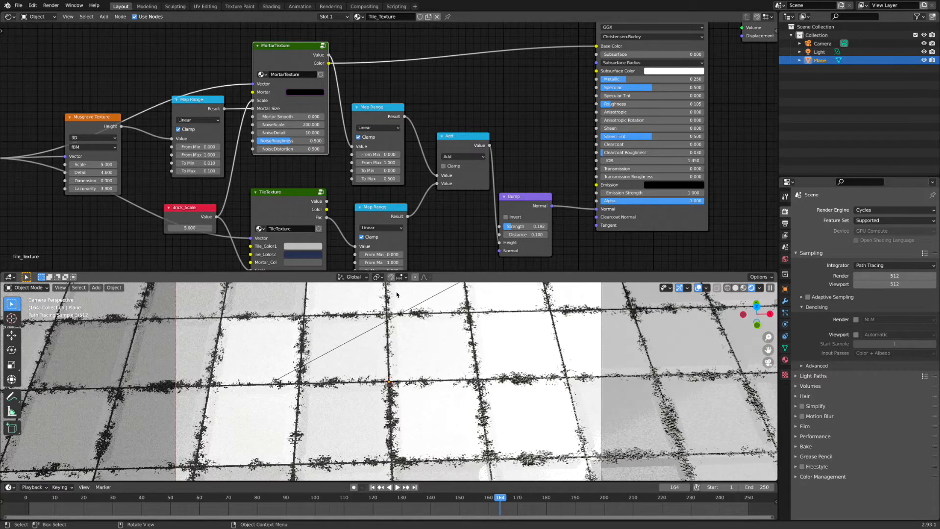
left_click_drag(283, 48, 294, 55)
mouse_move(597, 46)
left_mouse_down()
mouse_move(552, 44)
mouse_move(606, 47)
left_mouse_up()
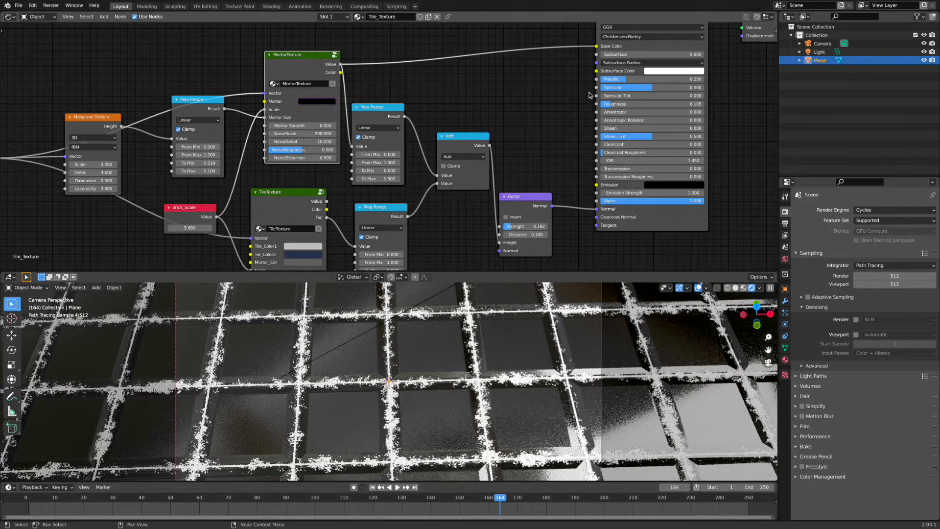
Relink Base Color so it comes from the TileTexture Color output instead of the mortar.
left_click_drag(598, 47, 482, 50)
left_click_drag(327, 203, 601, 46)
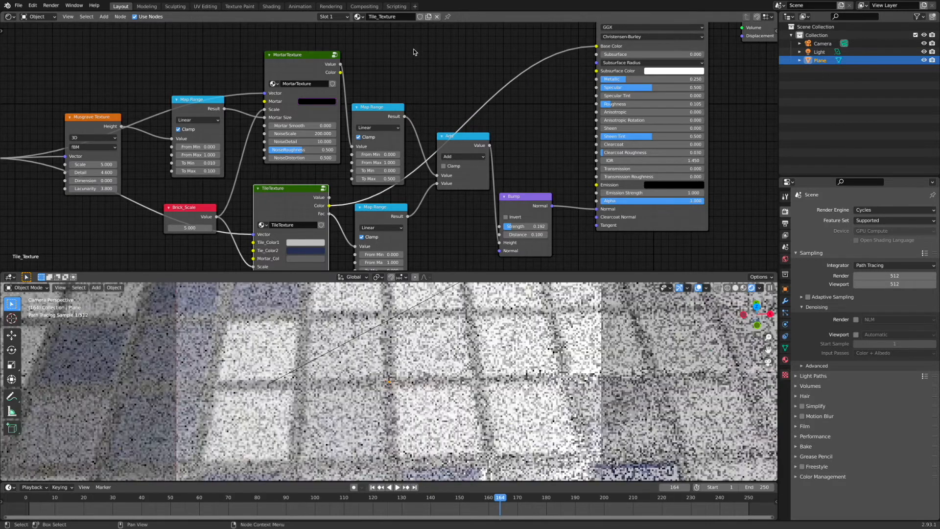
Connect the MortarTexture Value output to the Principled BSDF Roughness input.
mouse_move(341, 64)
left_mouse_down()
mouse_move(405, 40)
mouse_move(357, 46)
mouse_move(342, 65)
left_mouse_up()
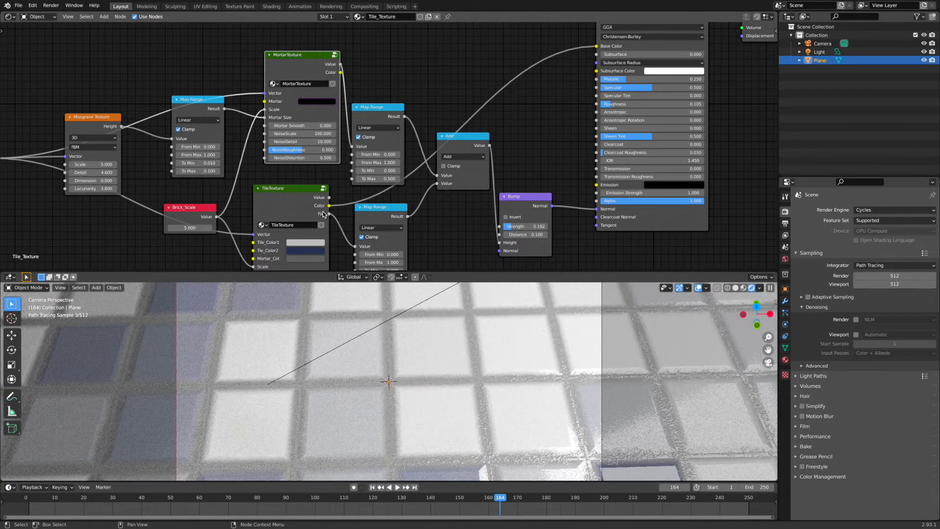
left_click_drag(279, 55, 275, 54)
left_click_drag(337, 64, 600, 104)
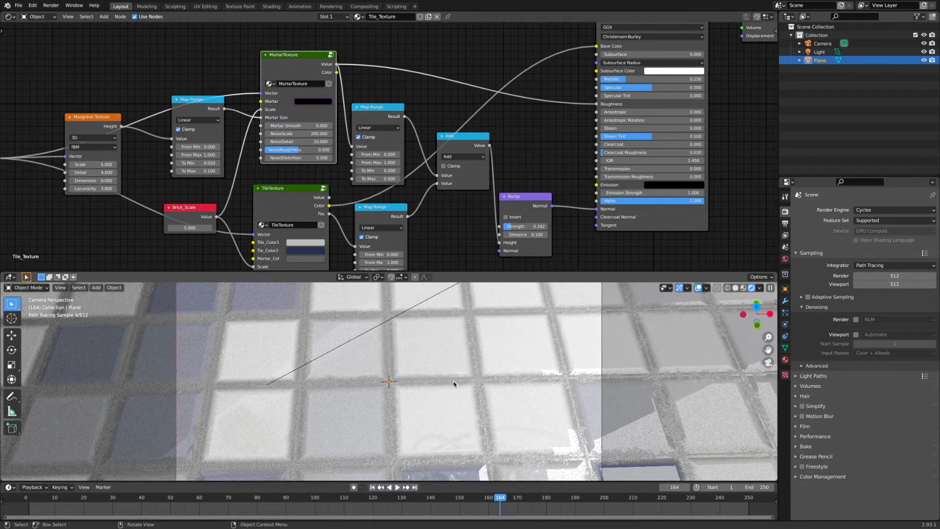
middle_click_drag(455, 384, 456, 383)
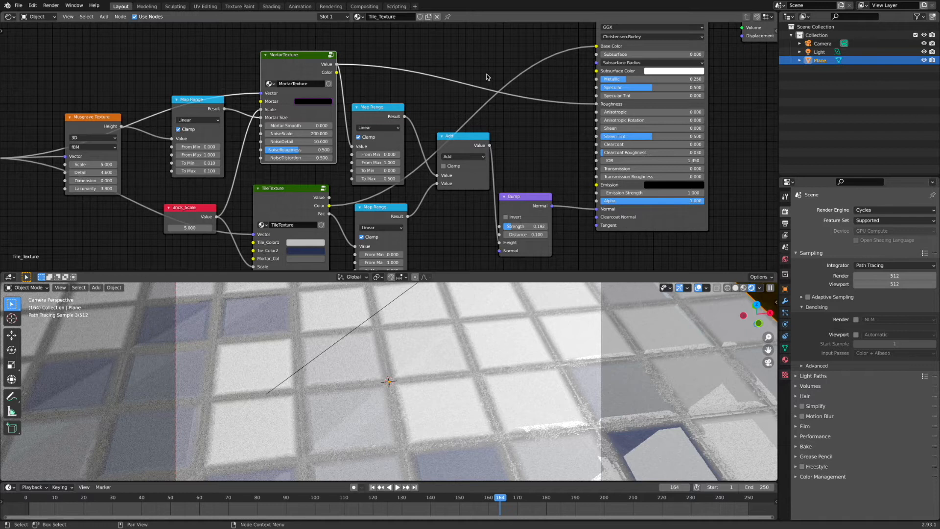
Duplicate the Add node and set its second value to 0.2.
left_click_drag(460, 142, 483, 98)
left_click(488, 143)
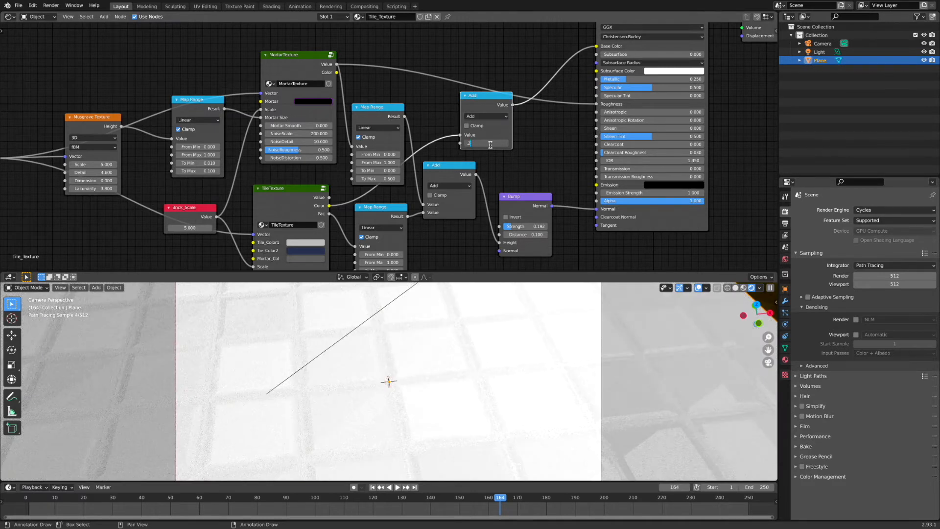
key("Return")
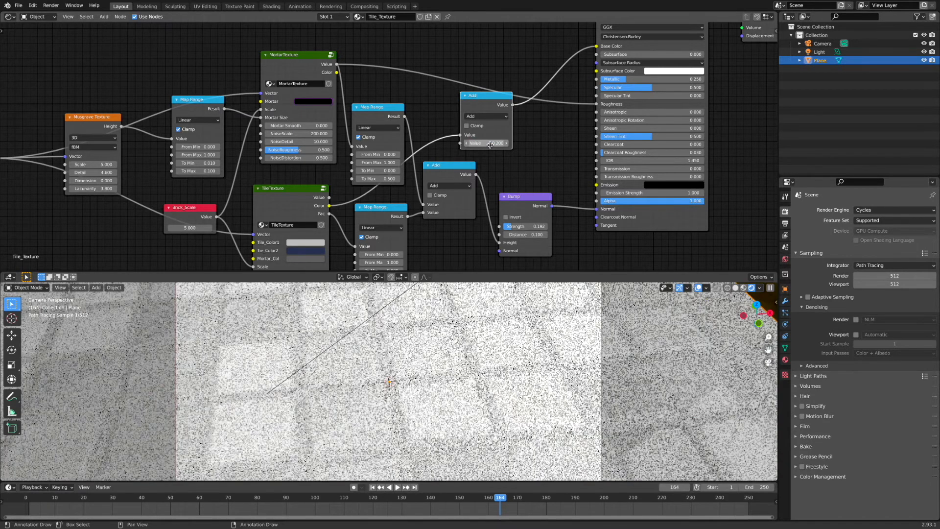
Feed the mortar Value into the new Add node and connect its output to Base Color.
left_click_drag(596, 46, 578, 52)
left_click_drag(479, 104, 508, 60)
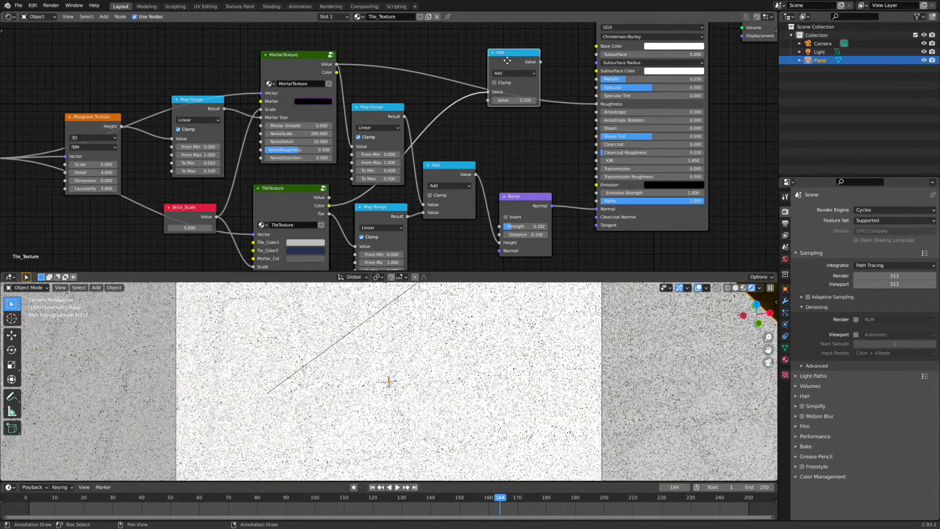
left_click_drag(488, 92, 597, 46)
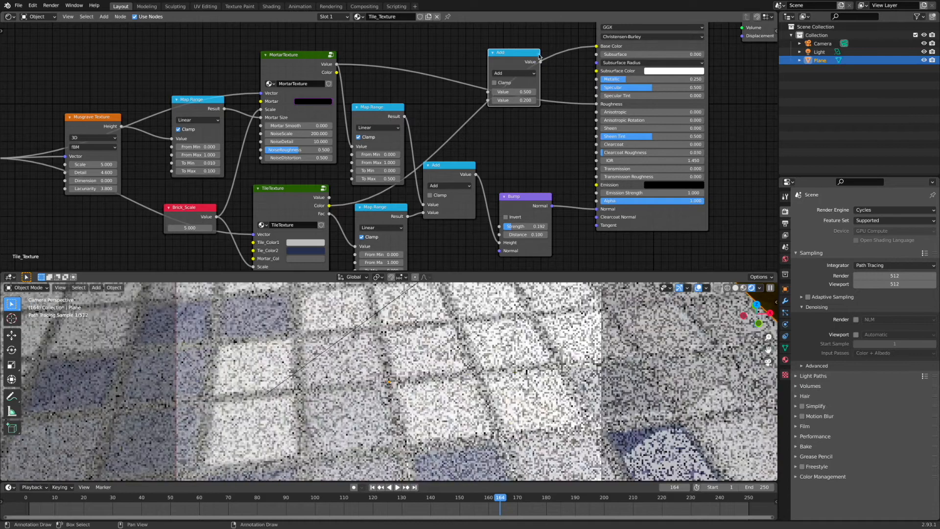
left_click_drag(515, 53, 484, 72)
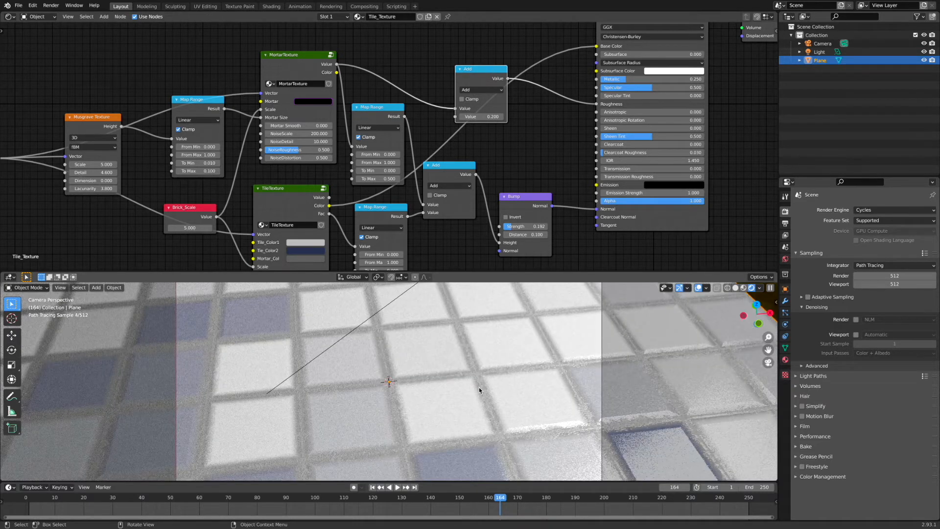
Enable Clamp on the new Add node.
middle_click_drag(477, 386, 466, 417)
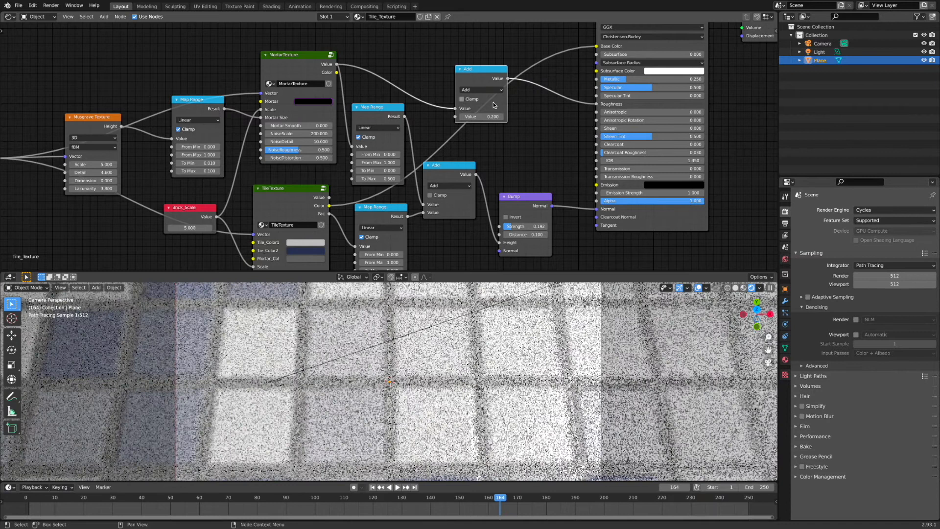
left_click(462, 99)
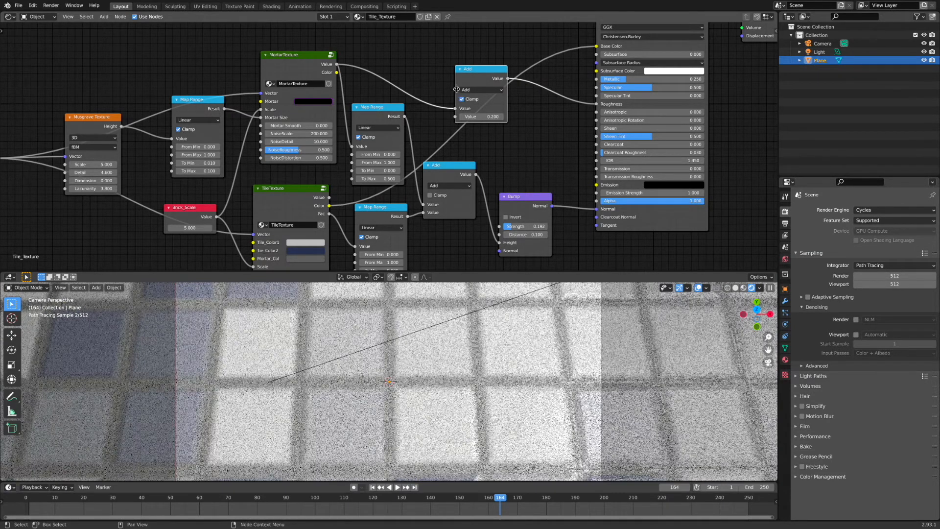
left_click_drag(485, 69, 485, 66)
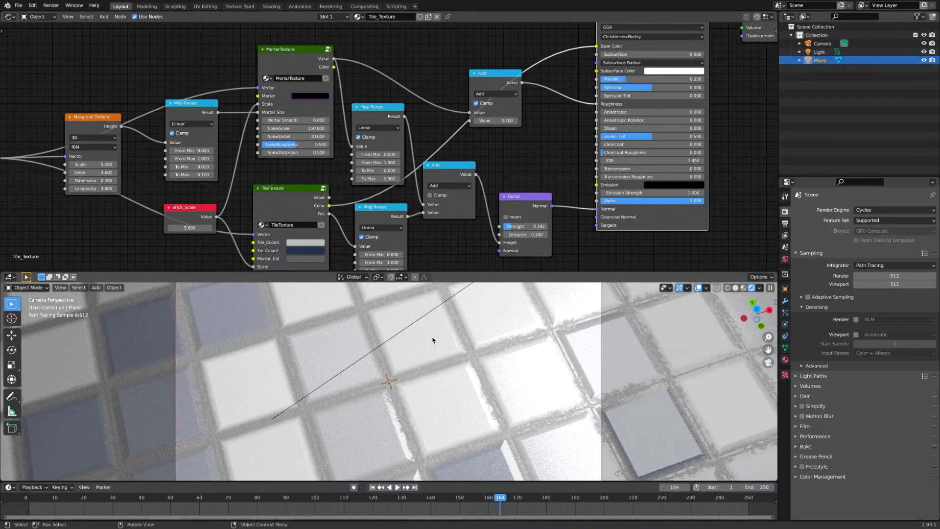
middle_click_drag(486, 396, 487, 398)
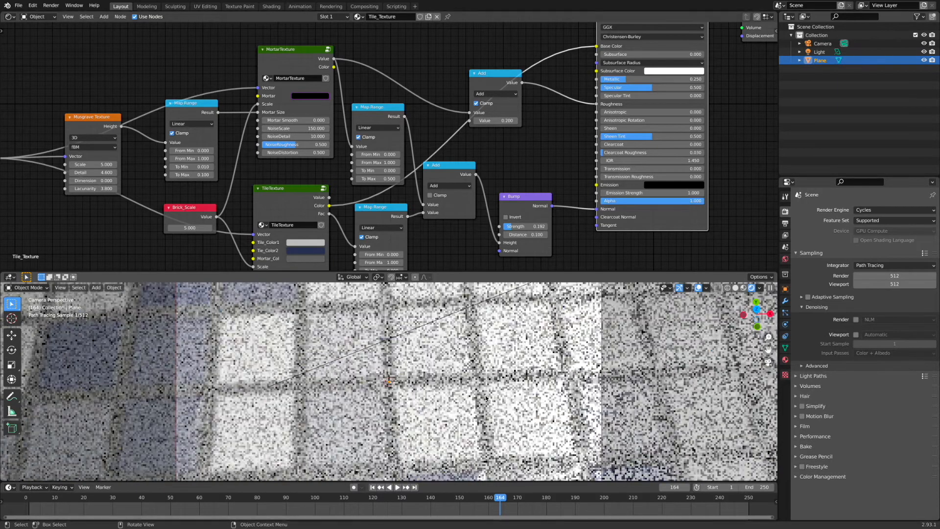
scroll(485, 396, "down", 2)
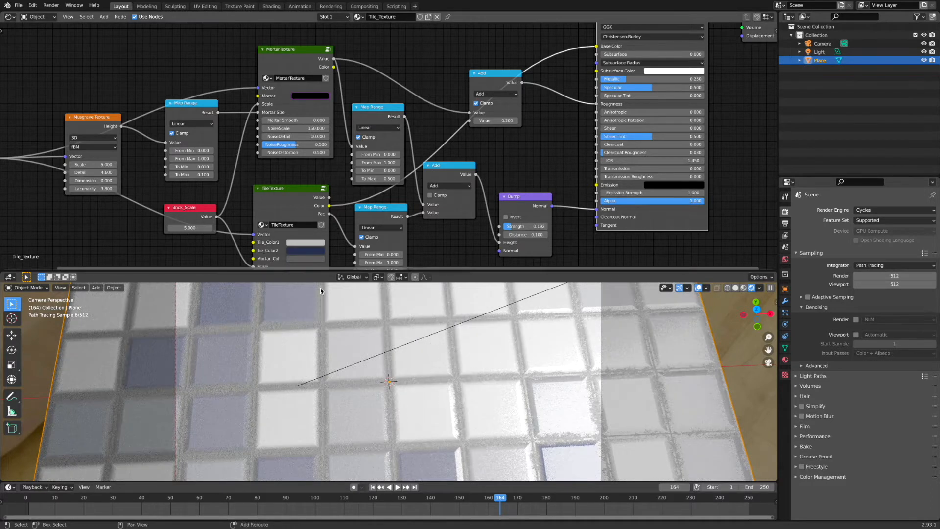
middle_click_drag(501, 330, 501, 331)
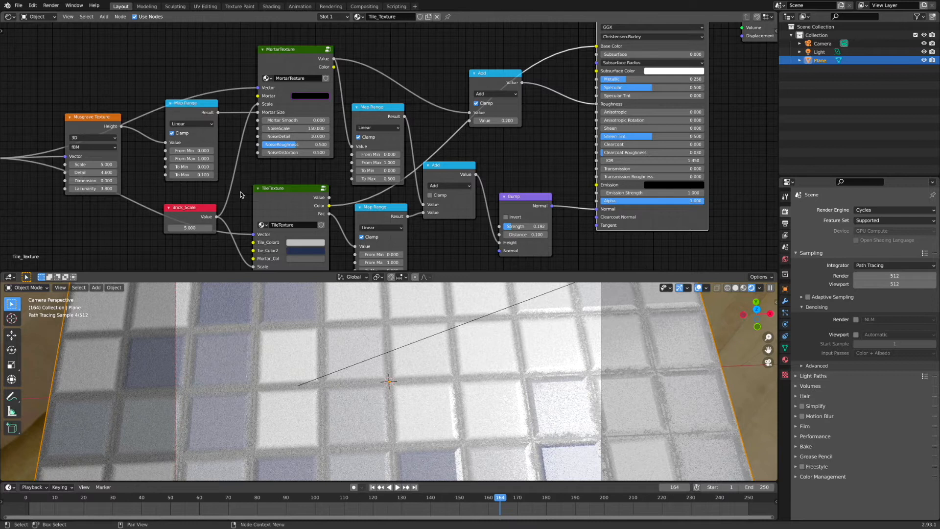
Reposition the TileTexture group node in the node editor.
middle_click_drag(240, 194, 295, 161)
middle_click_drag(154, 217, 254, 189)
key("shift+a")
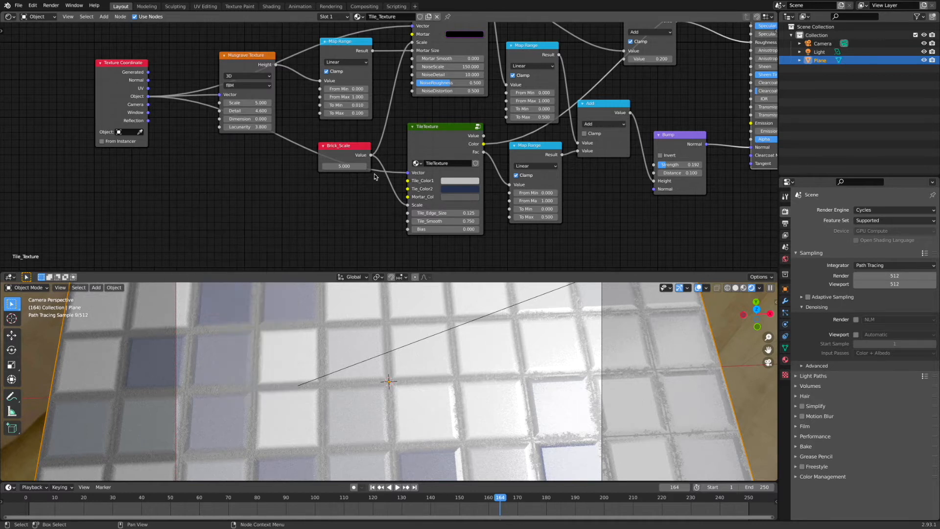
left_click_drag(444, 126, 434, 134)
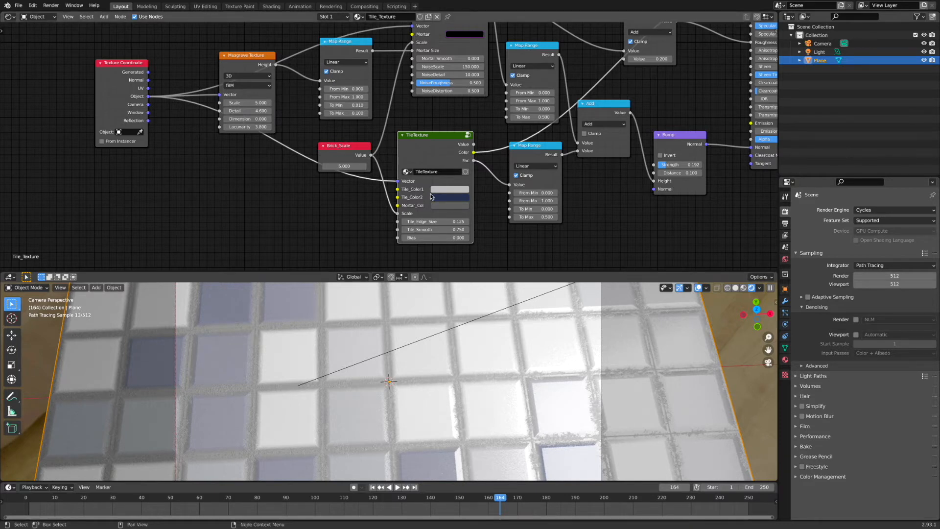
Open the TileTexture node group for editing and add a Texture Coordinate node inside it.
key("Tab")
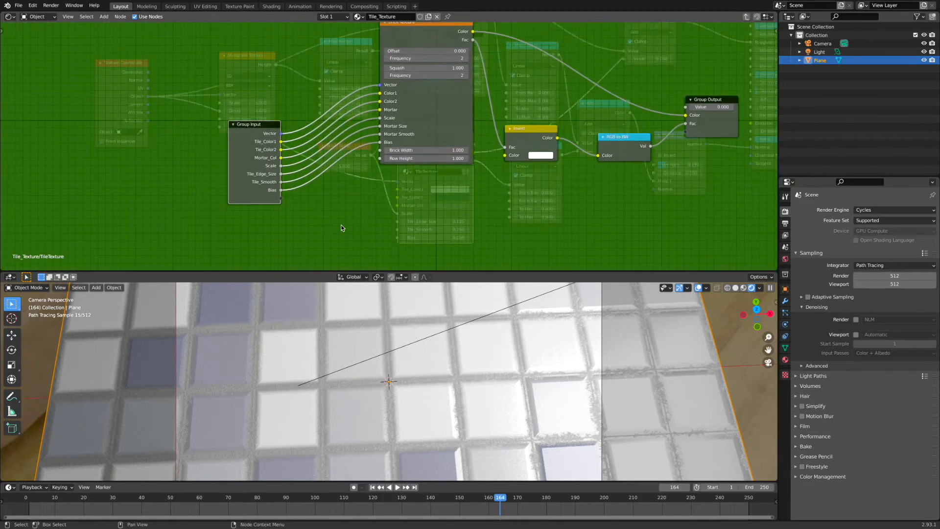
middle_click_drag(428, 225, 358, 221)
middle_click_drag(375, 171, 393, 198)
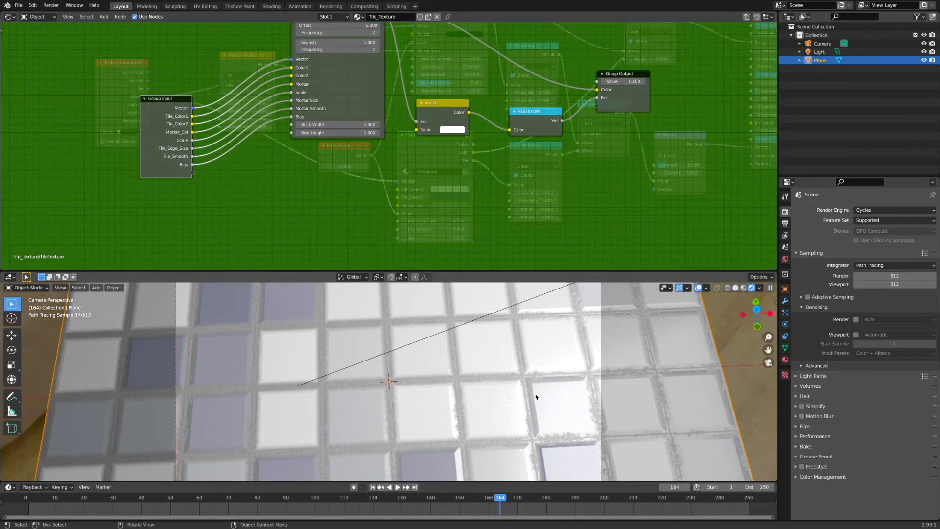
key("shift+a")
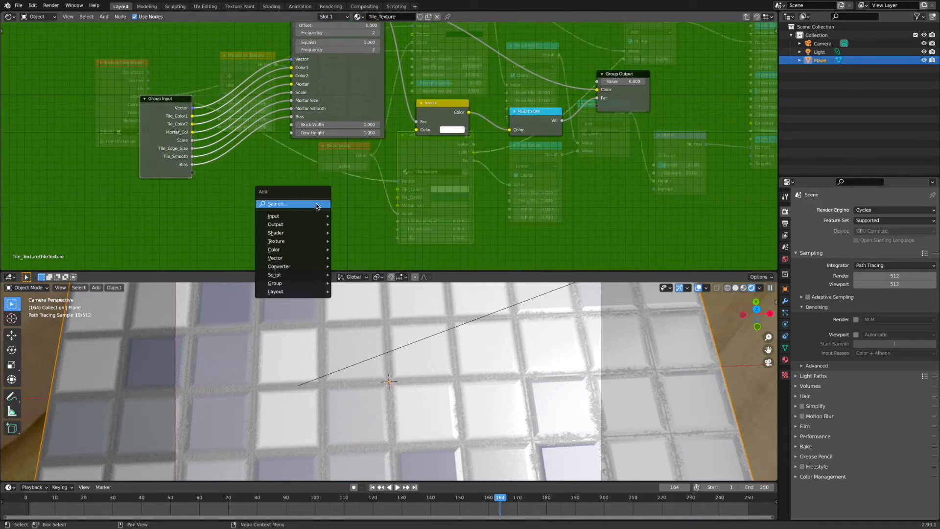
mouse_move(306, 217)
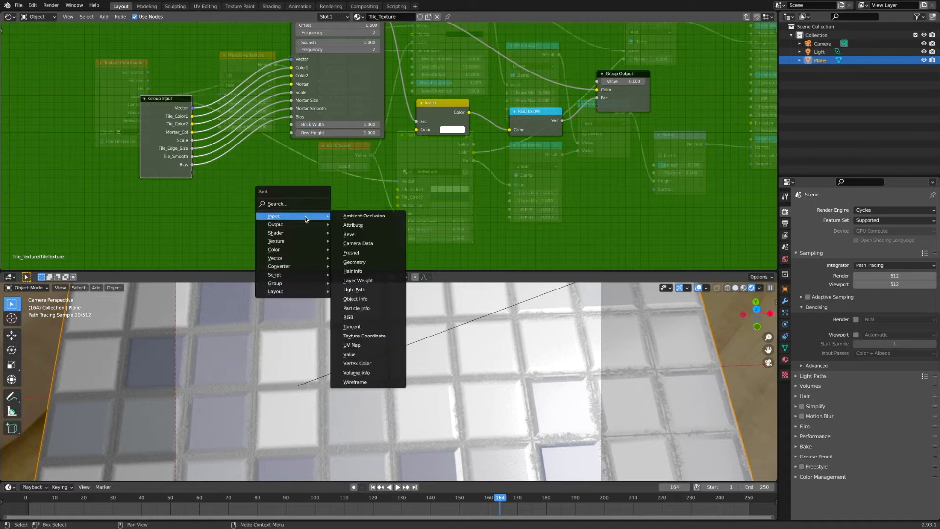
left_click(372, 337)
left_click(171, 197)
left_click_drag(214, 205, 240, 194)
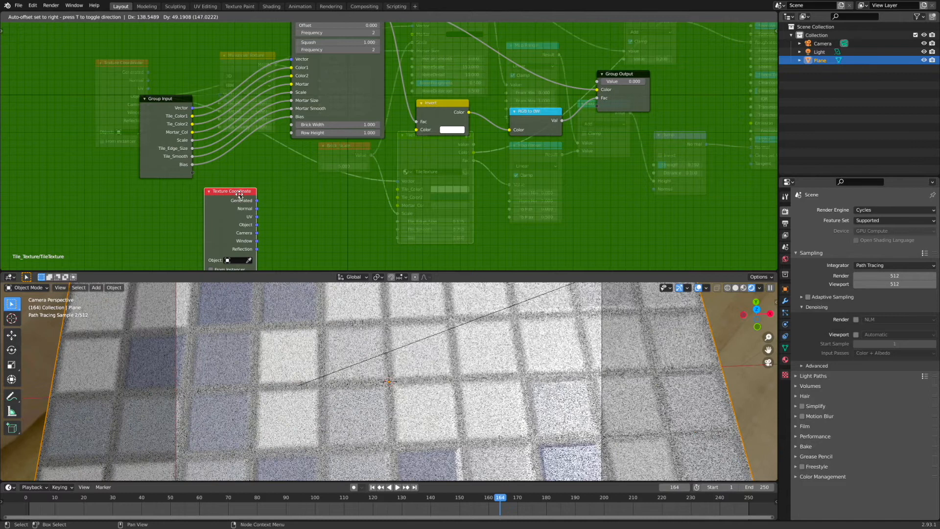
Add a Voronoi Texture node next to the new Texture Coordinate node inside the group.
key("shift+a")
mouse_move(298, 234)
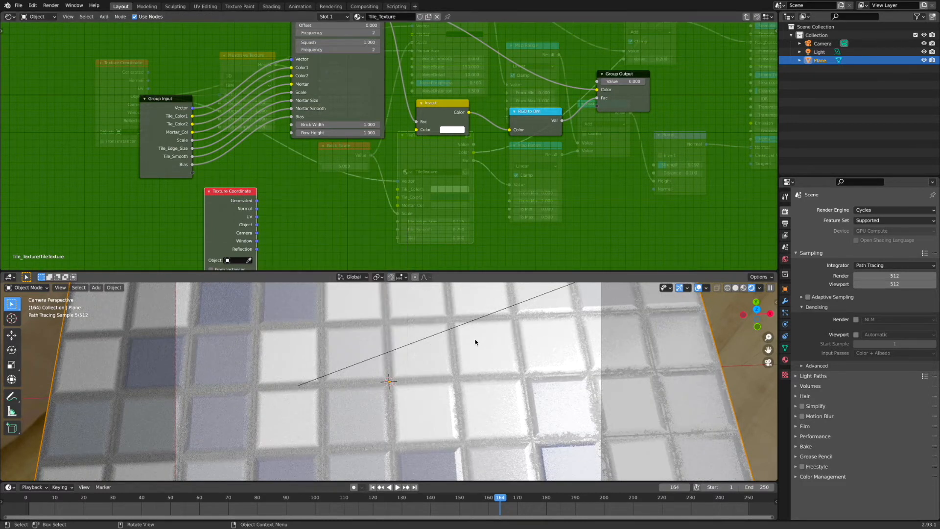
key("shift+a")
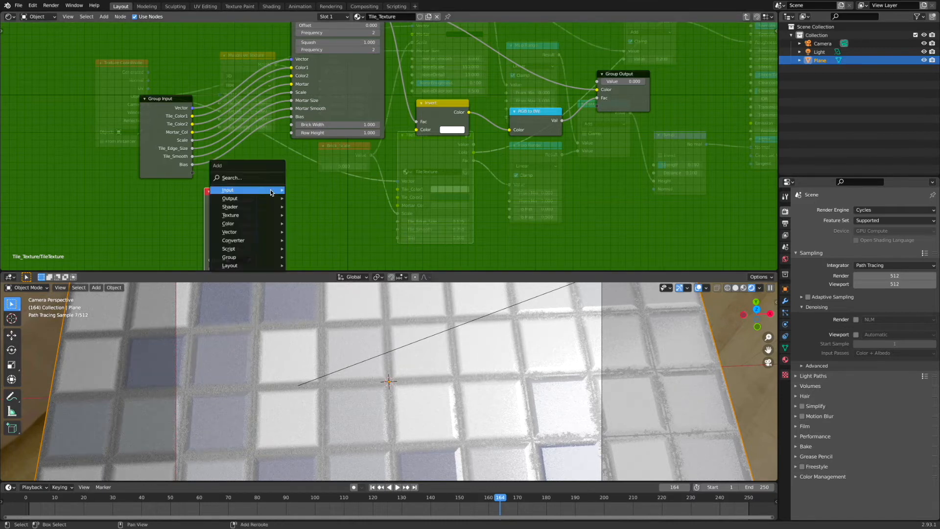
mouse_move(280, 190)
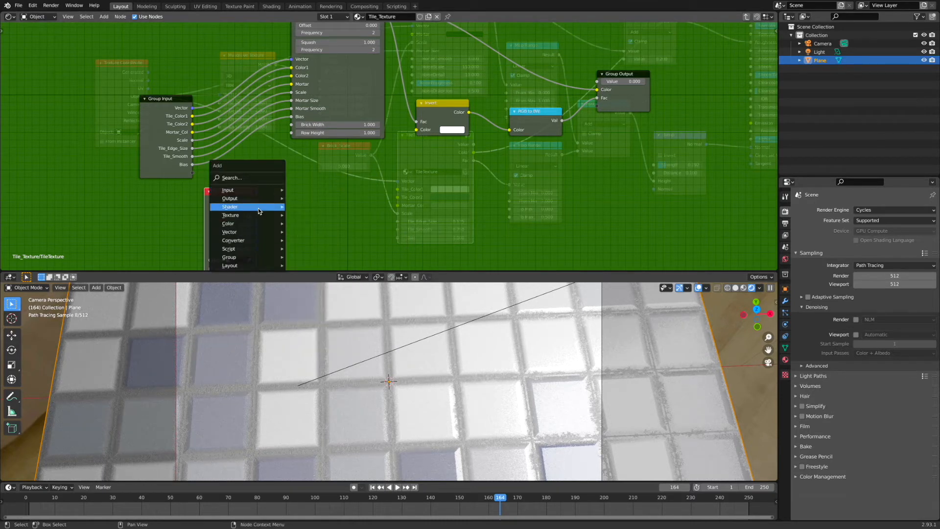
mouse_move(258, 214)
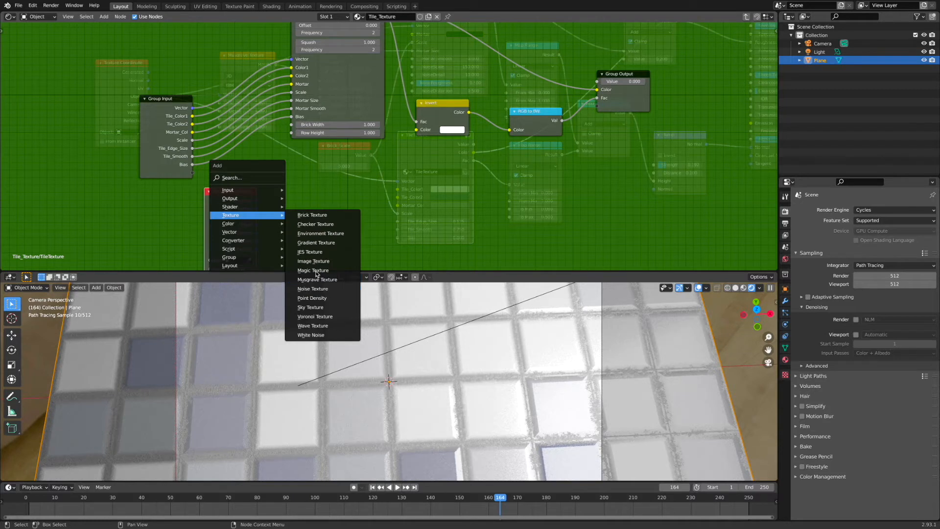
left_click(324, 317)
left_click(299, 163)
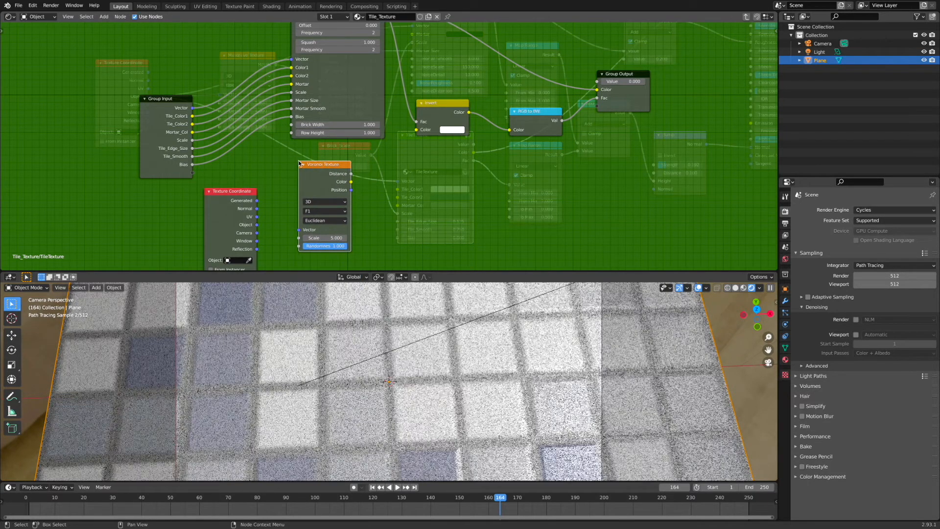
Add a Math node set to Add above the Voronoi Texture inside the group.
middle_click_drag(399, 177, 334, 192)
left_click_drag(380, 84, 664, 97)
left_click(478, 128, "shift")
left_click_drag(385, 119, 484, 119)
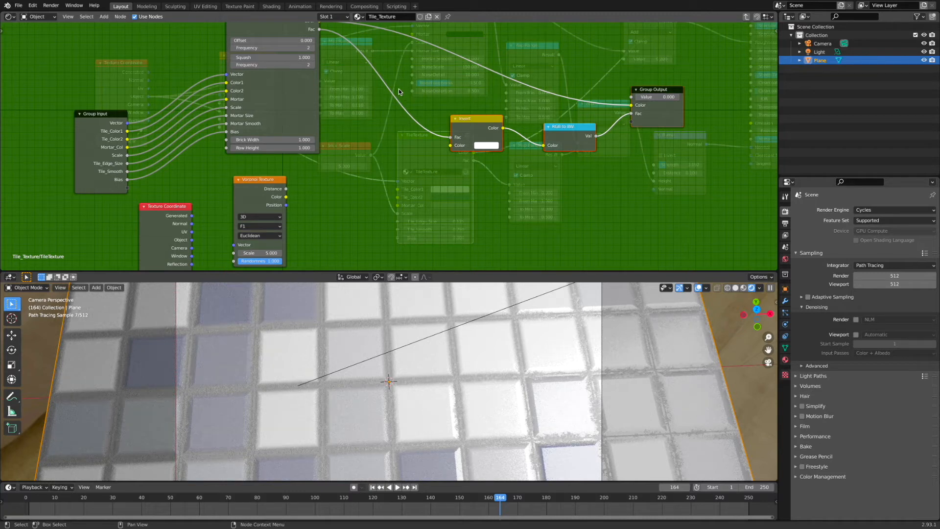
key("shift+a")
mouse_move(382, 122)
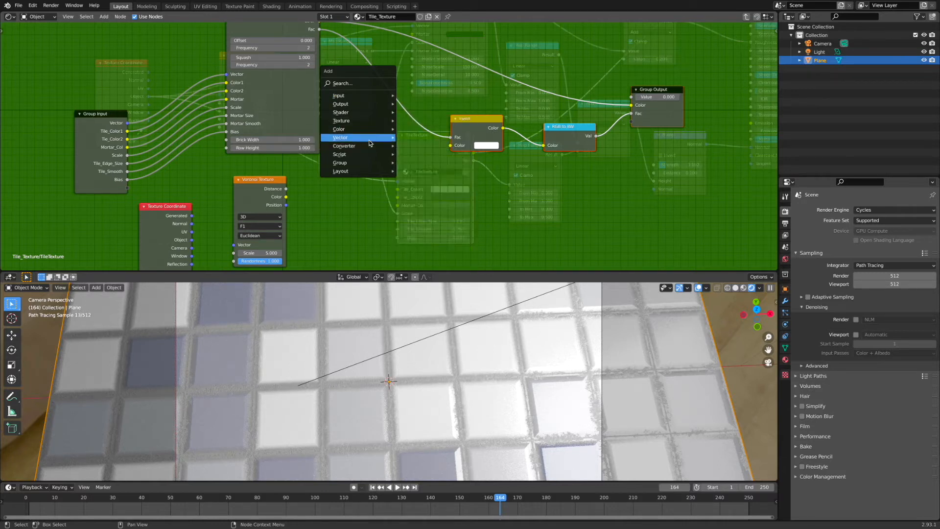
mouse_move(371, 148)
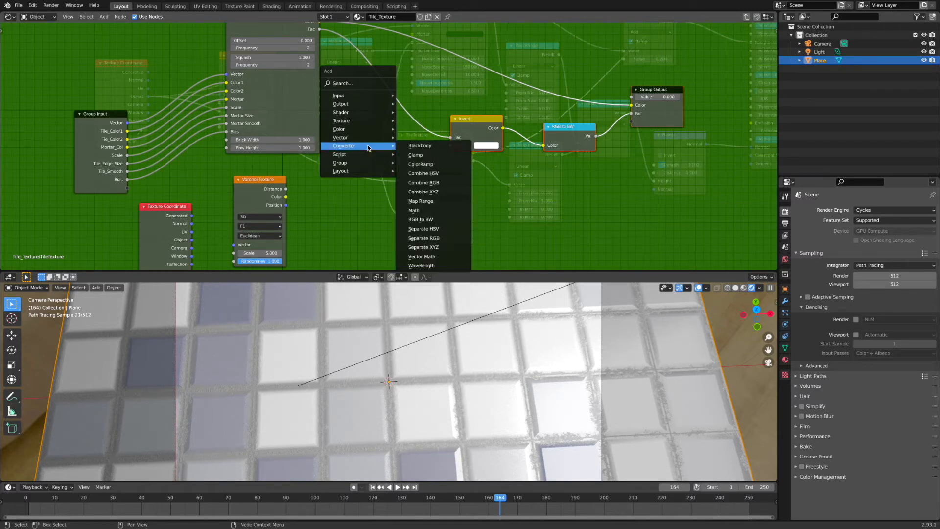
left_click(415, 214)
left_click(378, 95)
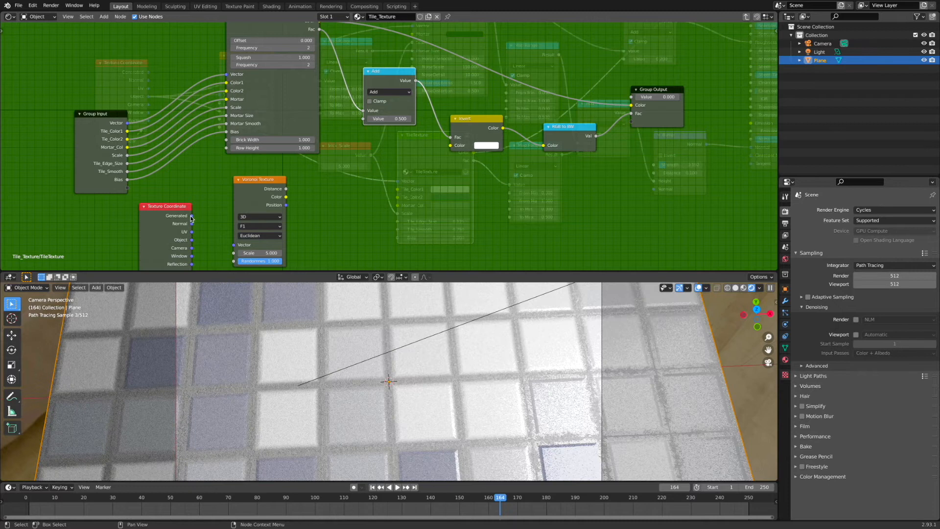
Connect Texture Coordinate Object to the Voronoi Vector input and the Voronoi Distance into the Add node's first value.
left_click_drag(197, 226, 238, 232)
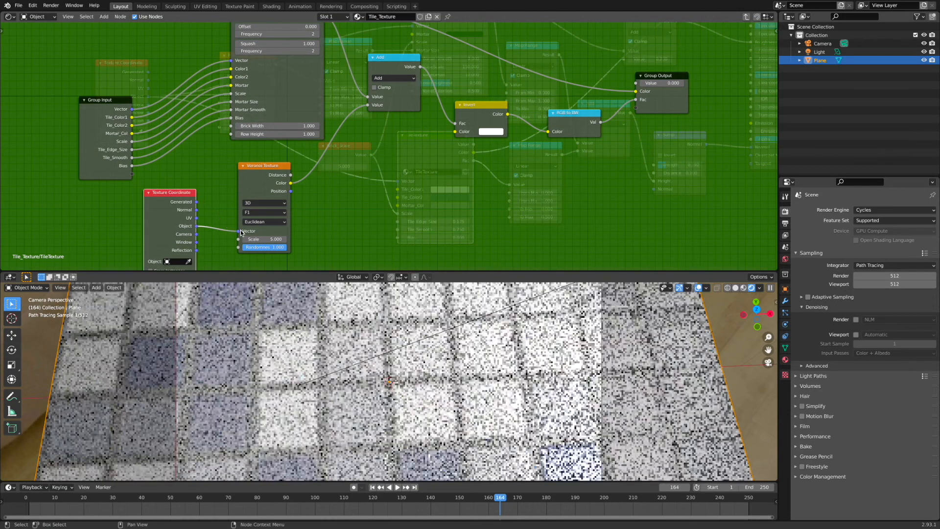
middle_click_drag(355, 213, 348, 191)
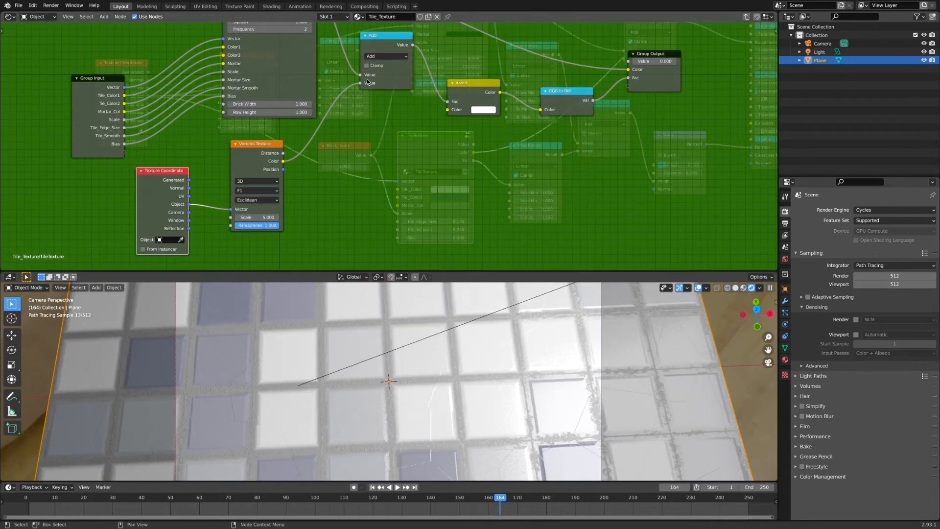
left_click_drag(283, 162, 360, 83)
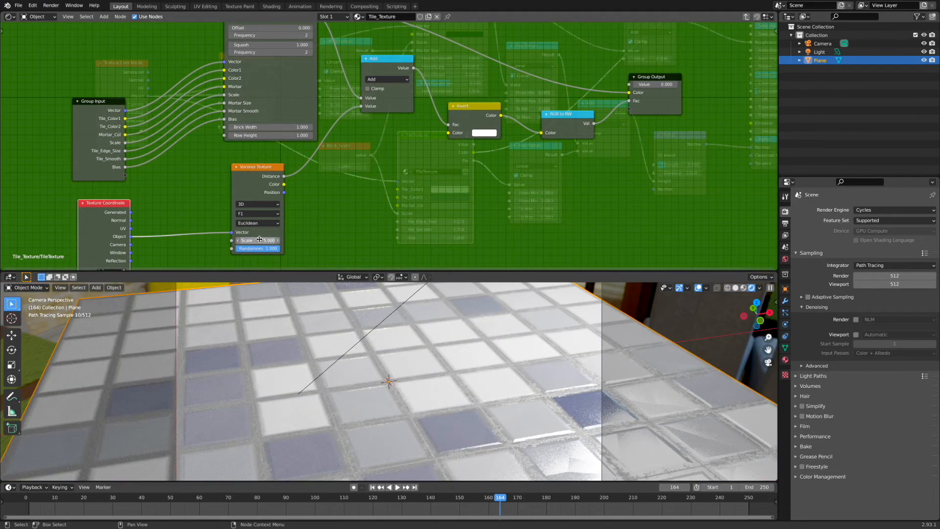
Set the Voronoi Texture's Scale to 50 and Randomness to 0.2.
left_click(259, 240)
type("1")
key("Return")
left_click(262, 248)
key("BackSpace")
type(".2")
key("Return")
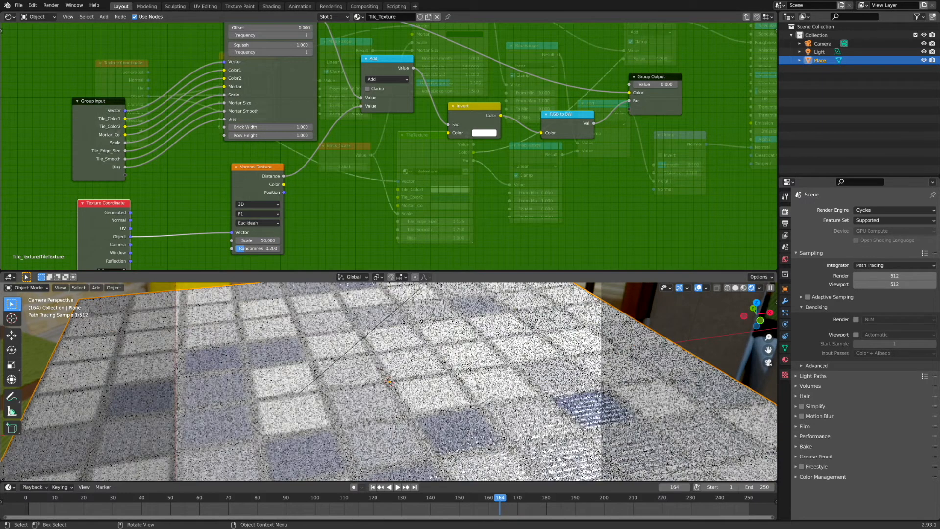
scroll(469, 406, "up", 3)
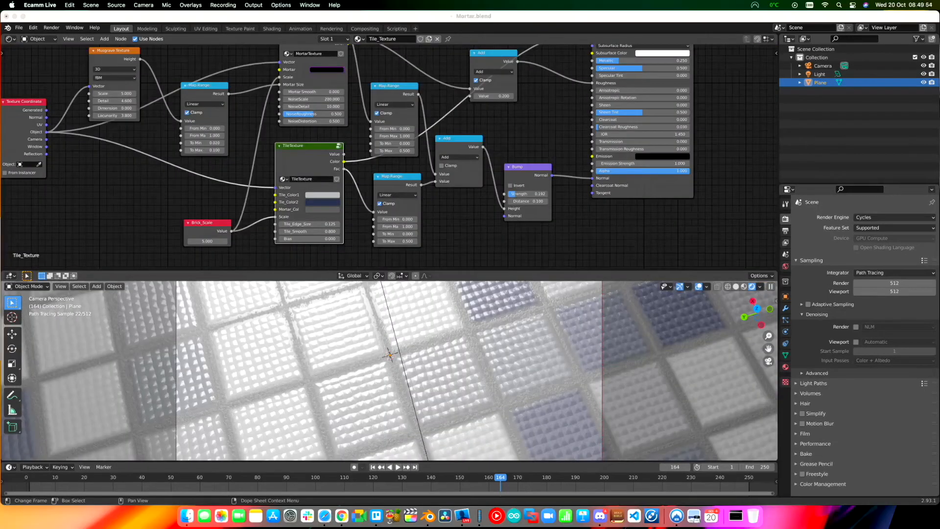
left_click(436, 17)
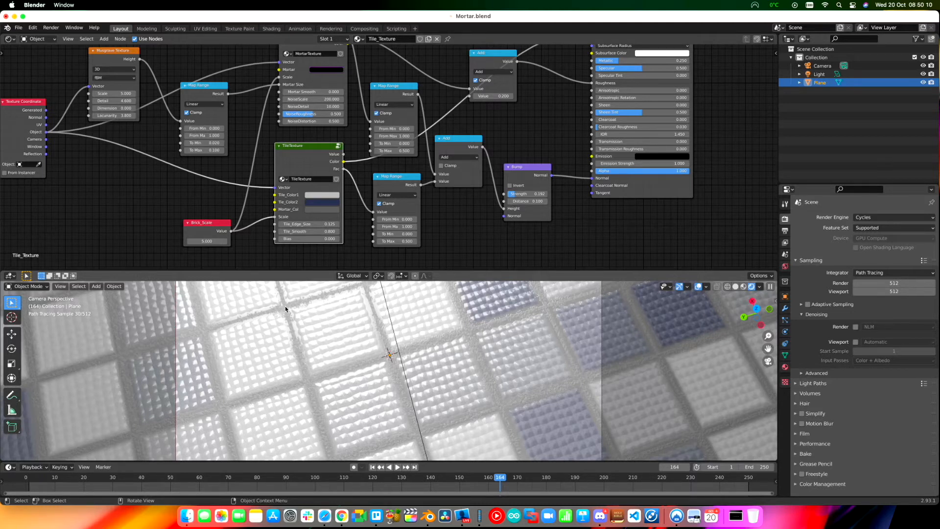
scroll(433, 344, "left", 10)
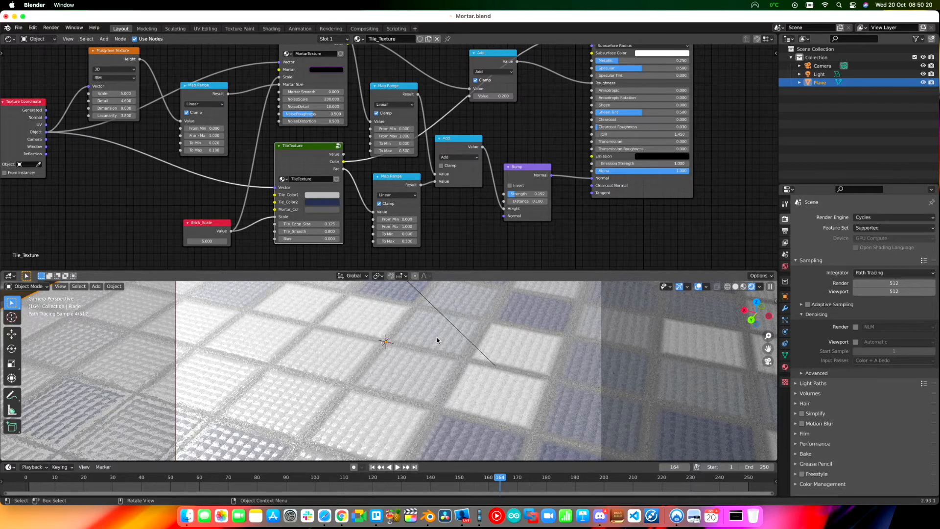
scroll(437, 339, "up", 8)
scroll(431, 340, "left", 10)
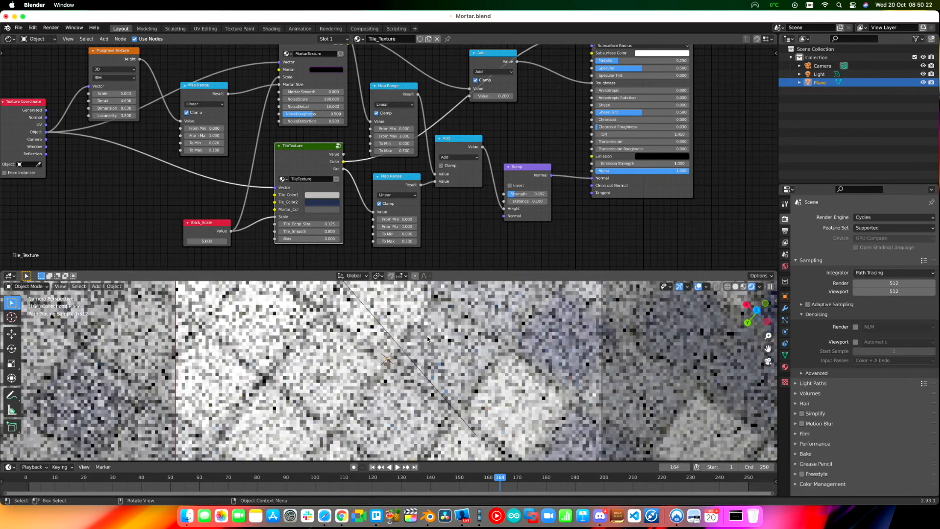
scroll(422, 339, "left", 10)
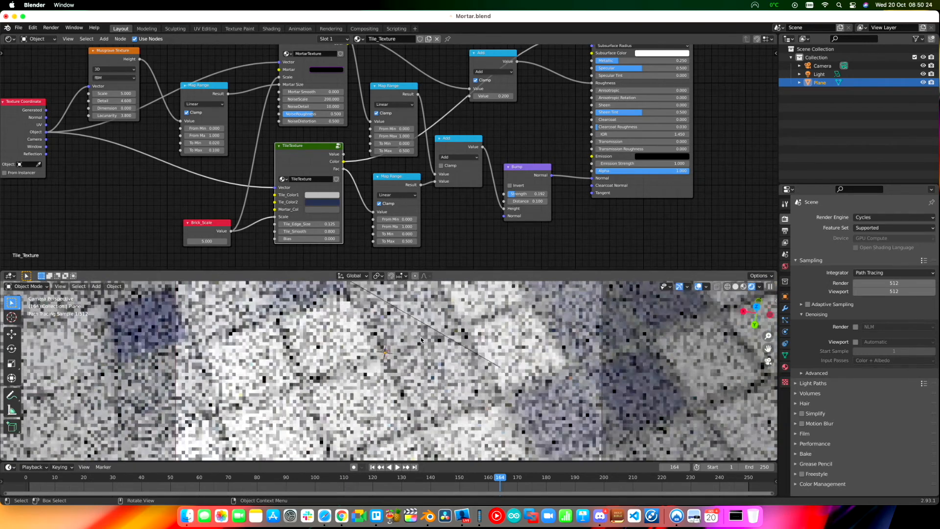
scroll(424, 341, "right", 8)
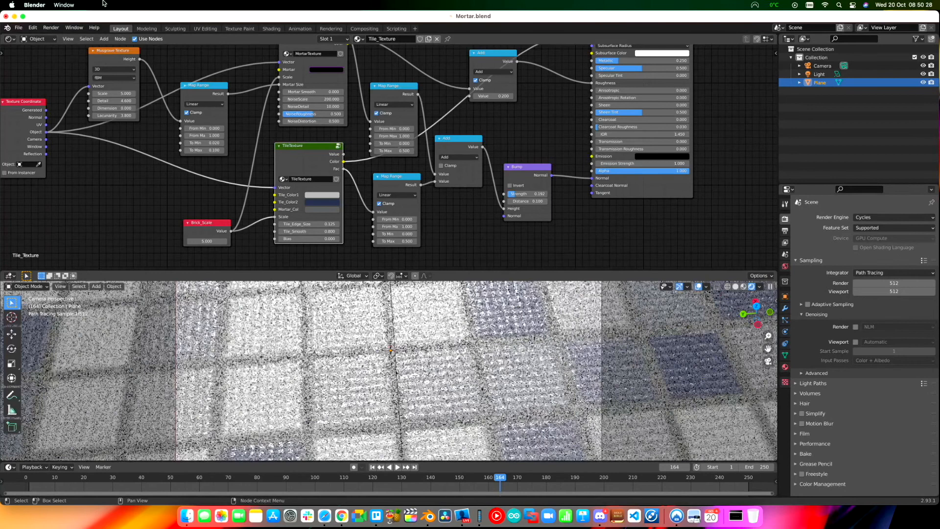
left_click(23, 17)
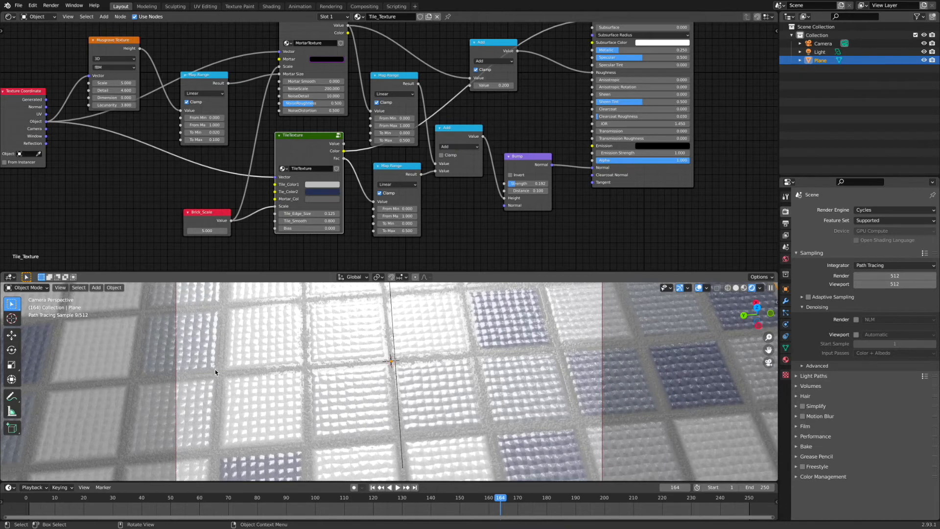
middle_click_drag(477, 420, 475, 423)
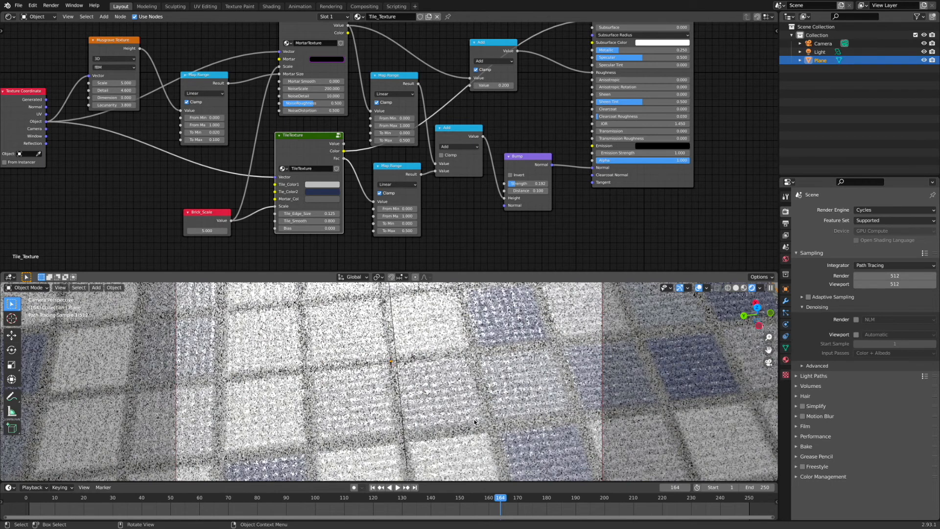